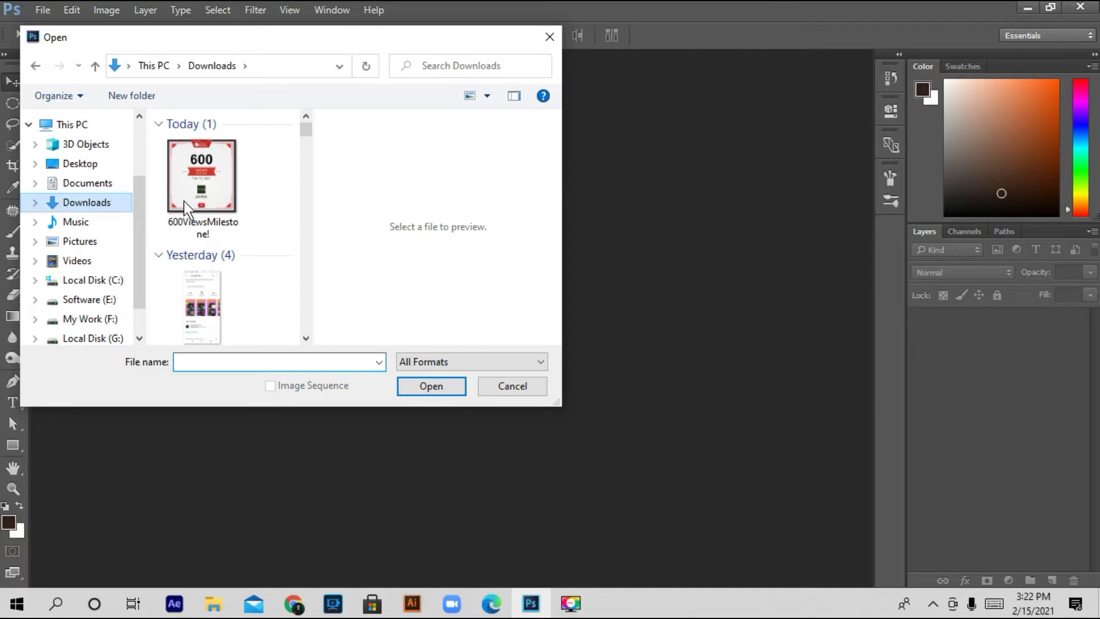
Open the man's portrait photo from the Downloads folder
{"action": "scroll", "coordinate": [194, 204], "scroll_direction": "down", "scroll_amount": 1}
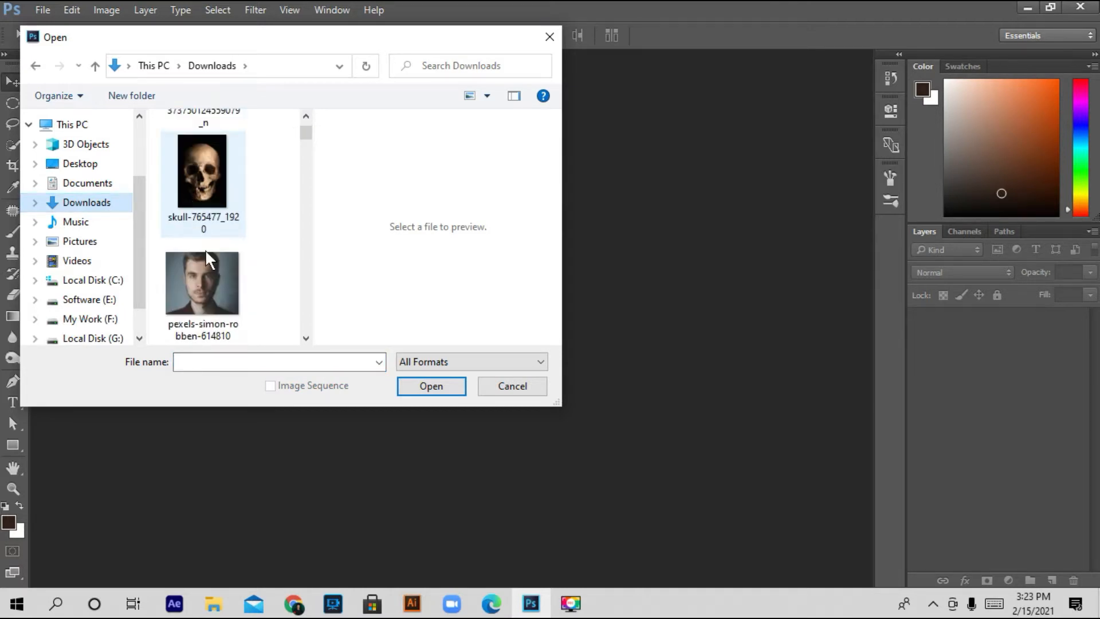
{"action": "left_click", "coordinate": [221, 290]}
{"action": "left_click", "coordinate": [431, 387]}
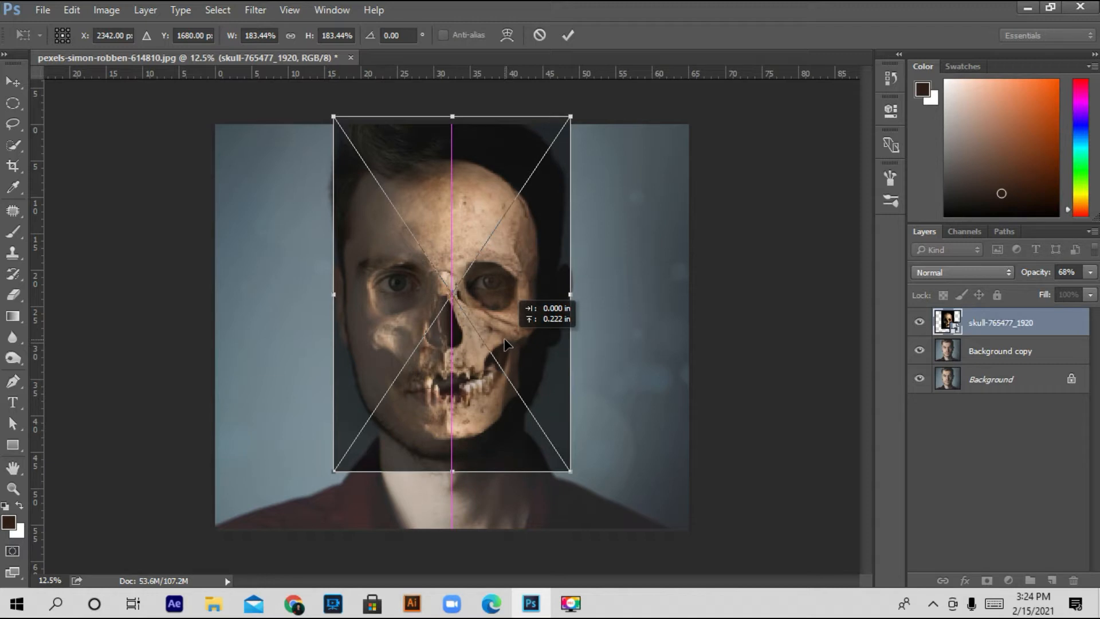
Align the placed, semi-transparent skull with the man's face, centred on the image, and commit its placement
{"action": "left_click_drag", "start_coordinate": [506, 344], "coordinate": [507, 344]}
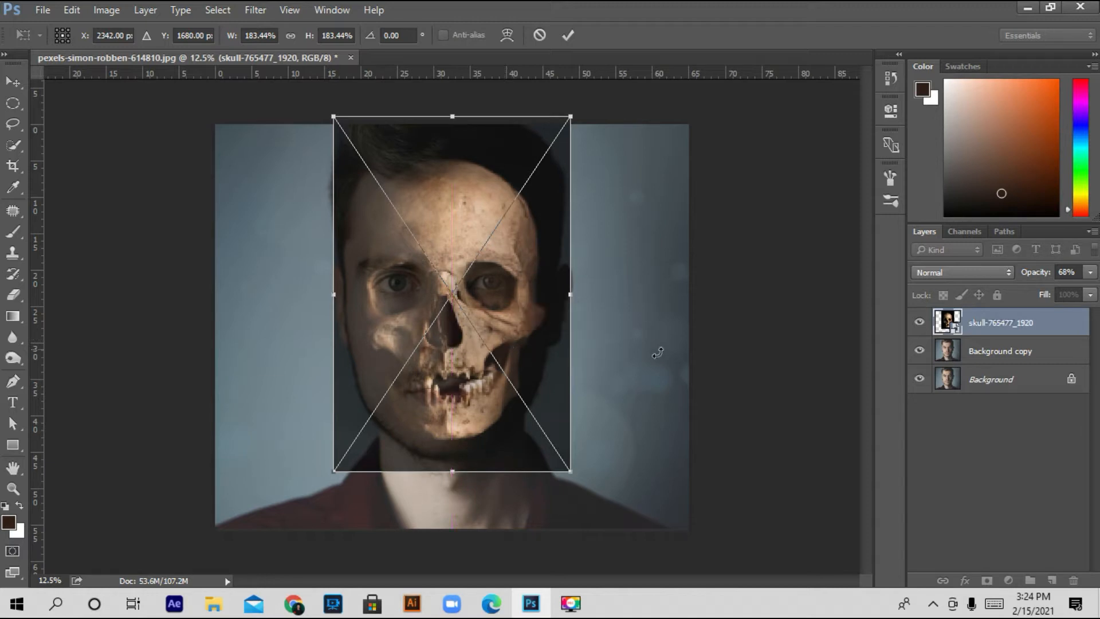
{"action": "left_click", "coordinate": [569, 36]}
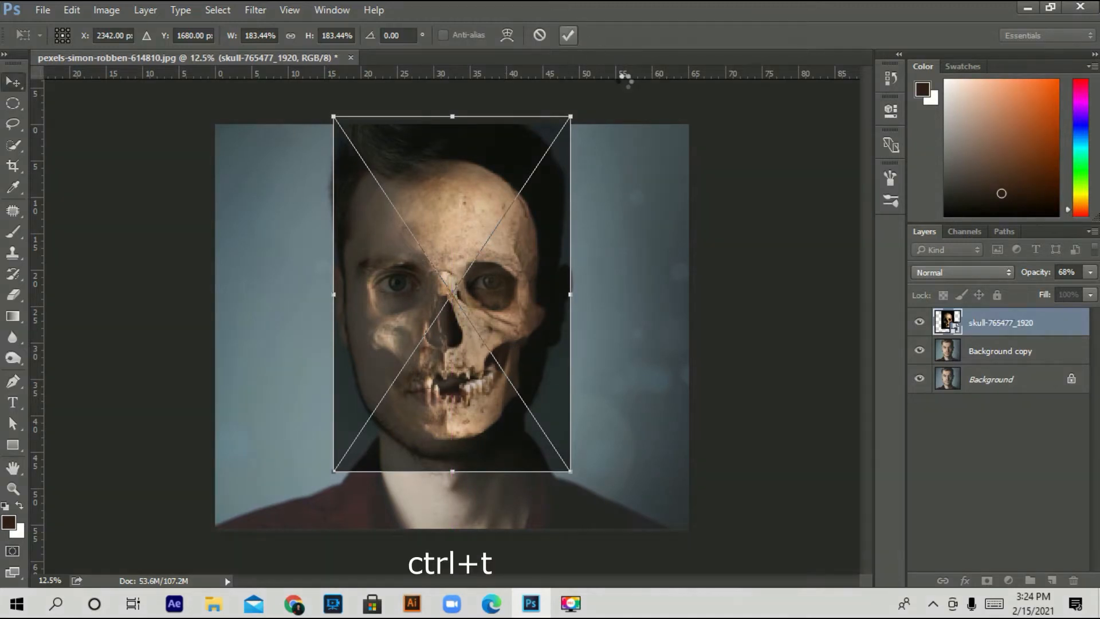
Add a layer mask to the skull layer and invert it to black to hide the skull
{"action": "left_click", "coordinate": [987, 580]}
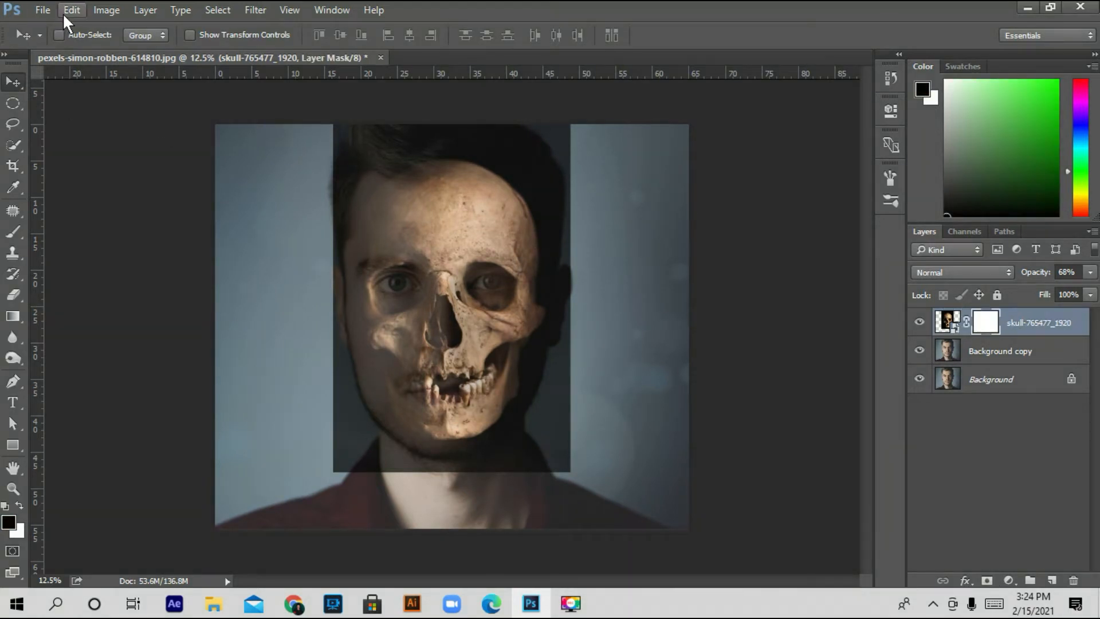
{"action": "left_click", "coordinate": [103, 13]}
{"action": "mouse_move", "coordinate": [166, 52]}
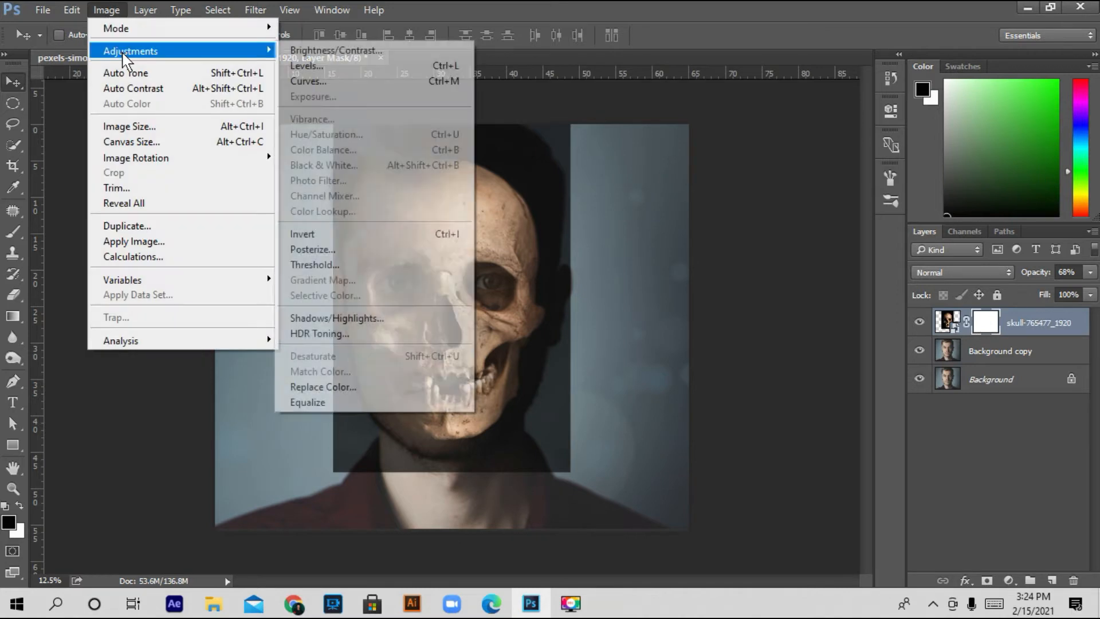
{"action": "left_click", "coordinate": [318, 236]}
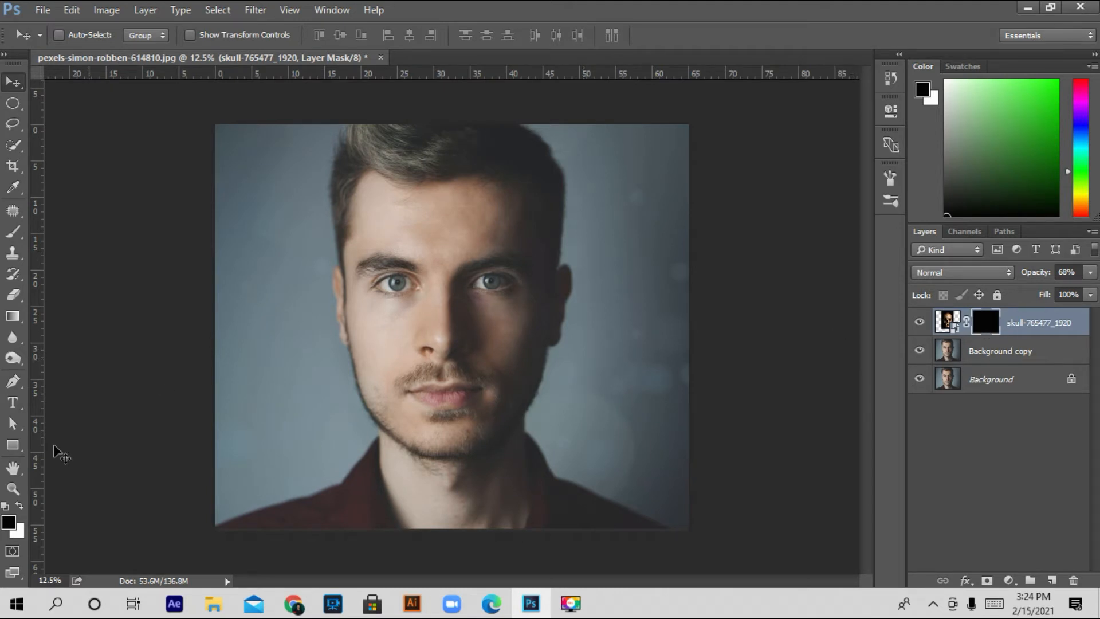
With the foreground colour kept at black (000000), erase the skull mask with a 600 px Eraser to reveal a spot on the forehead
{"action": "left_click", "coordinate": [12, 295]}
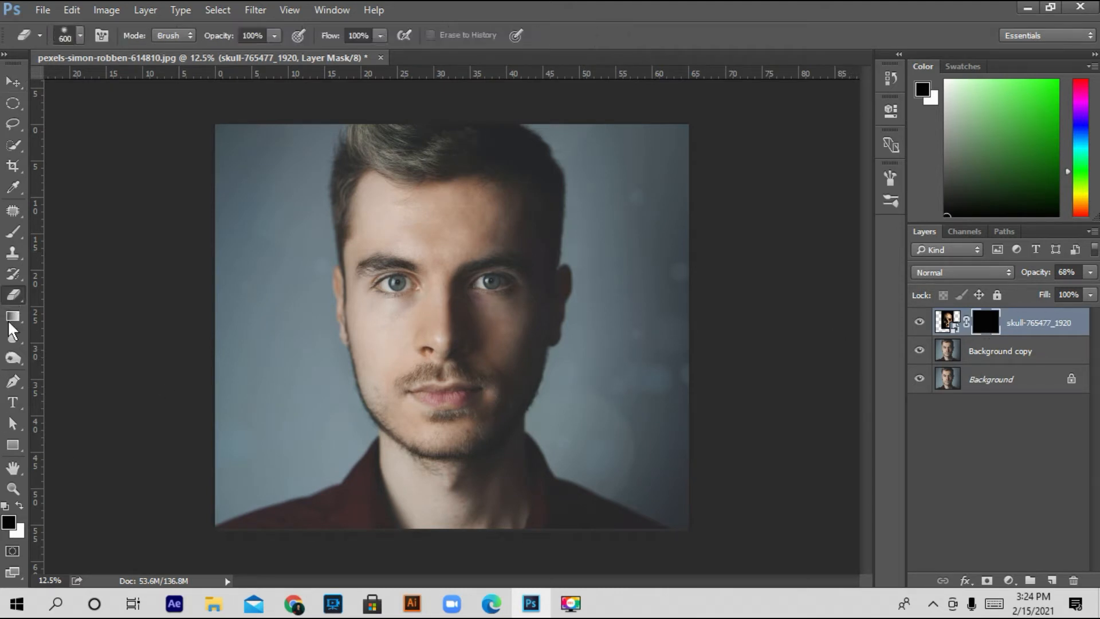
{"action": "left_click", "coordinate": [10, 523]}
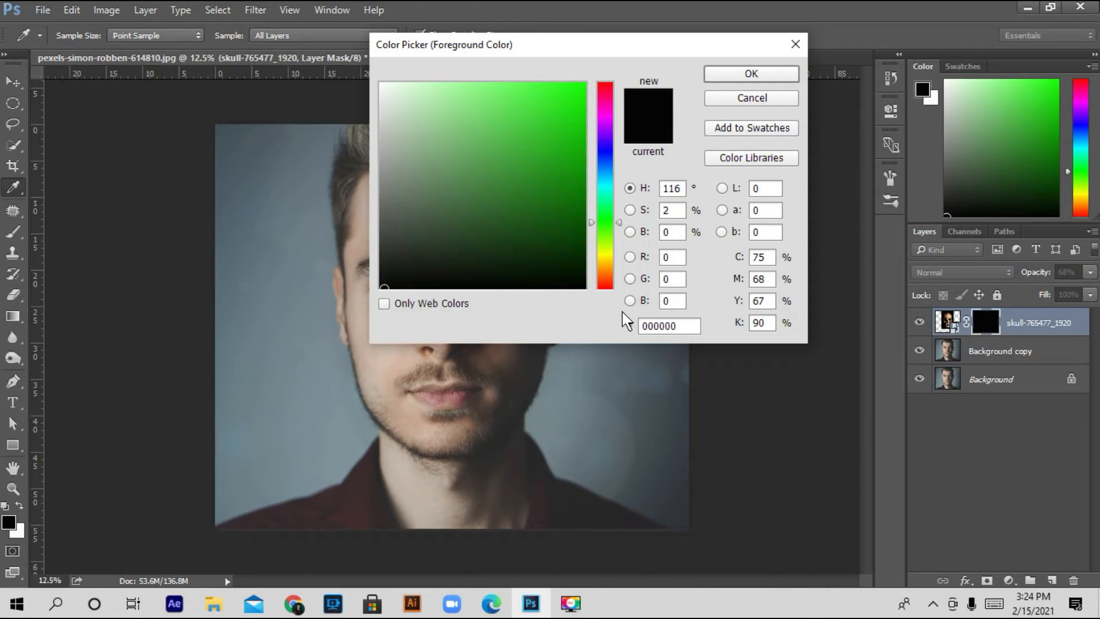
{"action": "left_click_drag", "start_coordinate": [683, 327], "coordinate": [649, 326]}
{"action": "left_click", "coordinate": [681, 326]}
{"action": "left_click", "coordinate": [751, 74]}
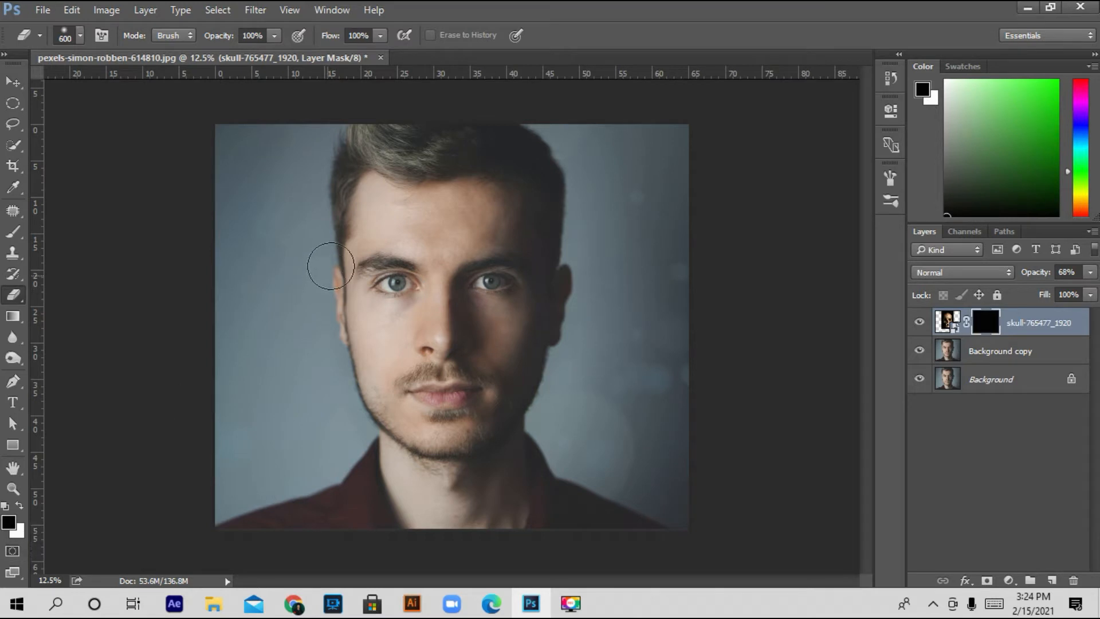
{"action": "mouse_move", "coordinate": [491, 197]}
{"action": "left_mouse_down"}
{"action": "mouse_move", "coordinate": [503, 224]}
{"action": "mouse_move", "coordinate": [489, 228]}
{"action": "left_mouse_up"}
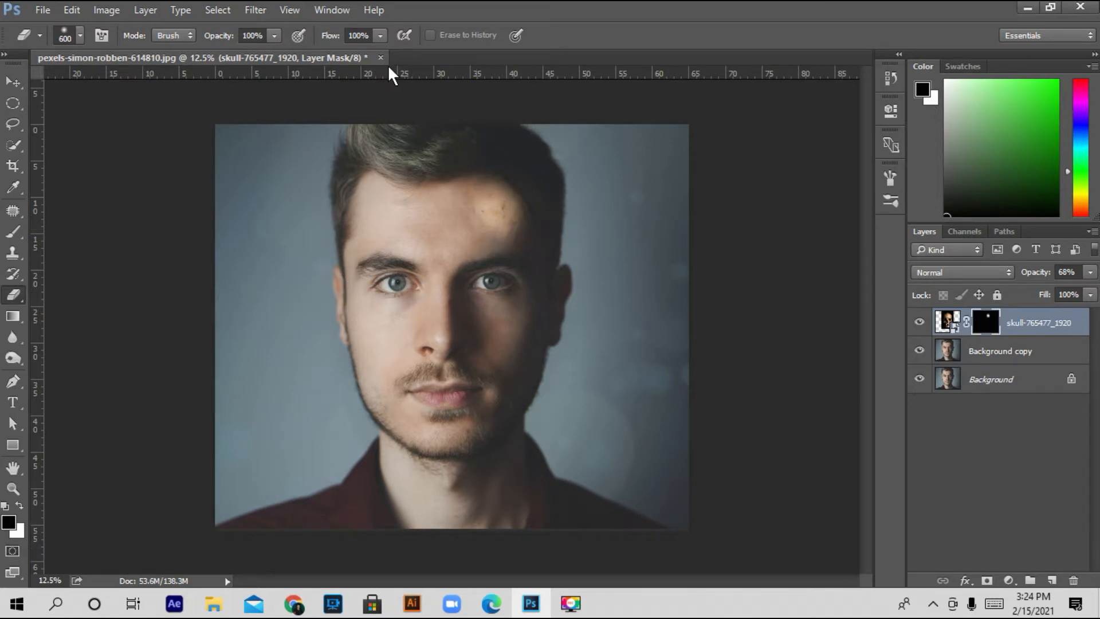
Set the Eraser opacity to 88% and erase the mask to reveal the skull over the shadowed half of the face
{"action": "left_click", "coordinate": [275, 36]}
{"action": "left_click", "coordinate": [265, 56]}
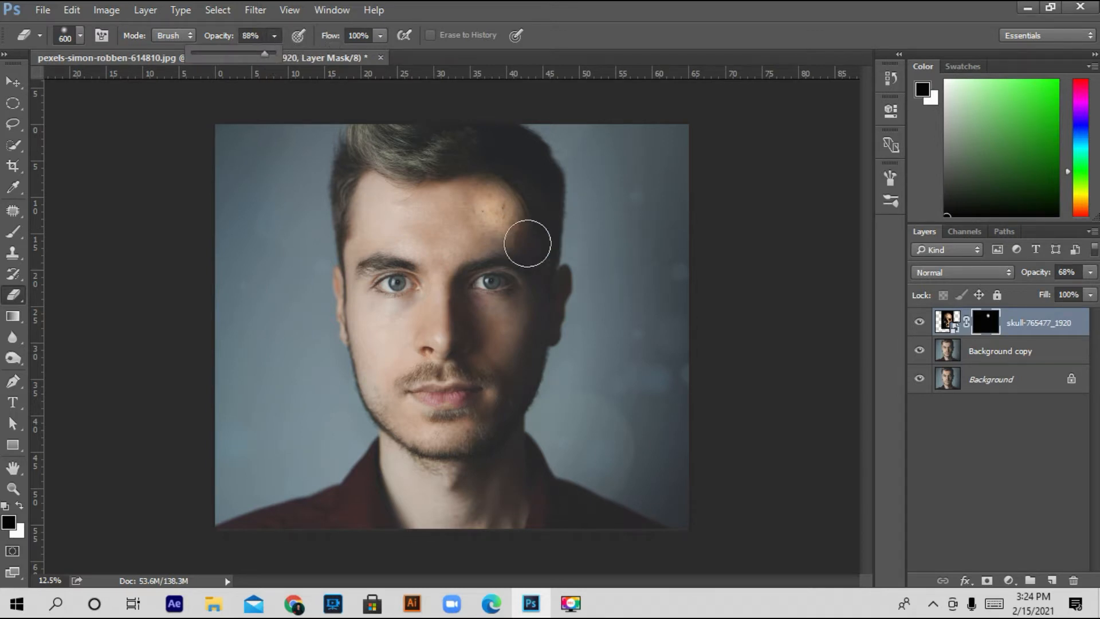
{"action": "mouse_move", "coordinate": [479, 259]}
{"action": "left_mouse_down"}
{"action": "mouse_move", "coordinate": [498, 286]}
{"action": "mouse_move", "coordinate": [481, 279]}
{"action": "mouse_move", "coordinate": [471, 308]}
{"action": "mouse_move", "coordinate": [506, 354]}
{"action": "mouse_move", "coordinate": [522, 304]}
{"action": "mouse_move", "coordinate": [518, 269]}
{"action": "mouse_move", "coordinate": [507, 373]}
{"action": "mouse_move", "coordinate": [486, 395]}
{"action": "mouse_move", "coordinate": [493, 414]}
{"action": "mouse_move", "coordinate": [469, 386]}
{"action": "mouse_move", "coordinate": [471, 423]}
{"action": "mouse_move", "coordinate": [516, 379]}
{"action": "mouse_move", "coordinate": [527, 323]}
{"action": "mouse_move", "coordinate": [446, 327]}
{"action": "mouse_move", "coordinate": [435, 366]}
{"action": "mouse_move", "coordinate": [438, 375]}
{"action": "mouse_move", "coordinate": [443, 358]}
{"action": "mouse_move", "coordinate": [445, 383]}
{"action": "mouse_move", "coordinate": [470, 303]}
{"action": "mouse_move", "coordinate": [460, 261]}
{"action": "left_mouse_up"}
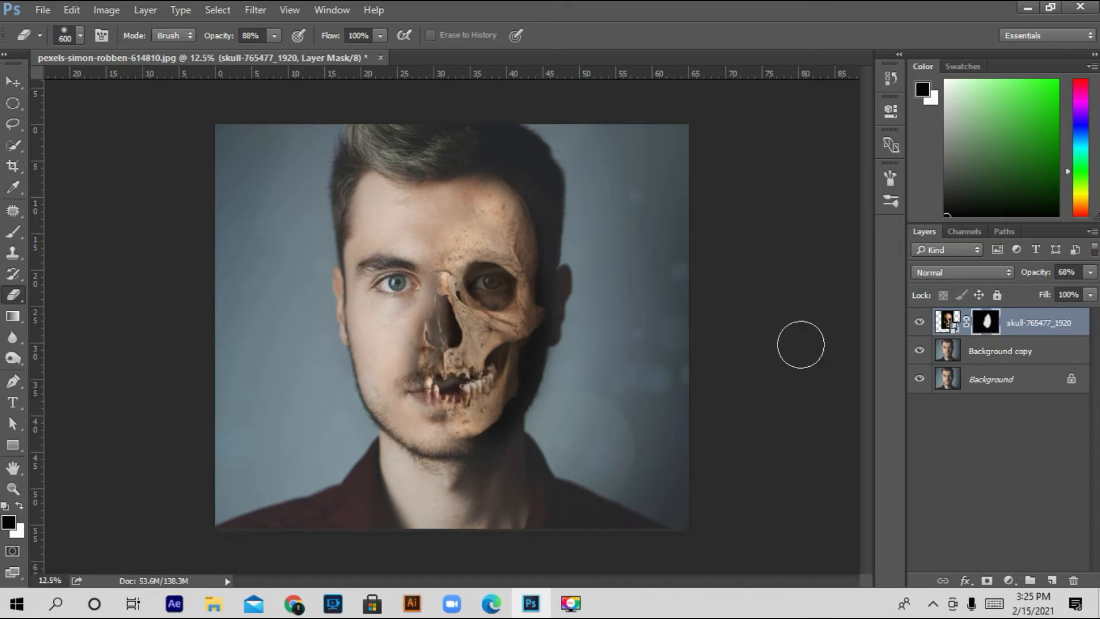
Scale the skull layer up proportionally to about 112.5% around its centre with Free Transform and commit it
{"action": "left_click", "coordinate": [945, 323]}
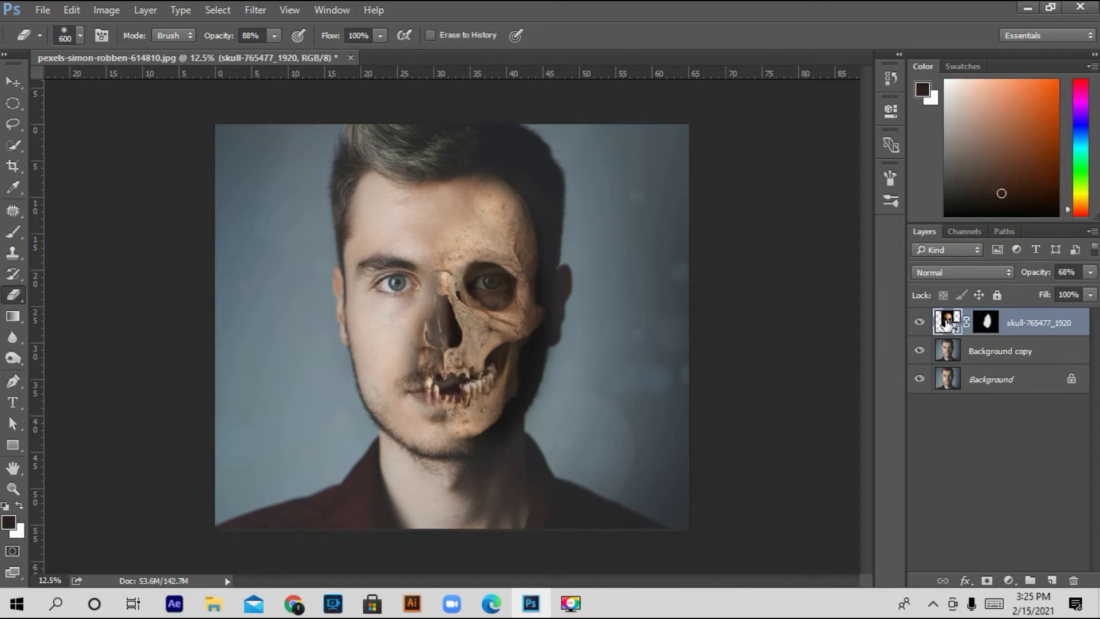
{"action": "key", "text": "ctrl+t"}
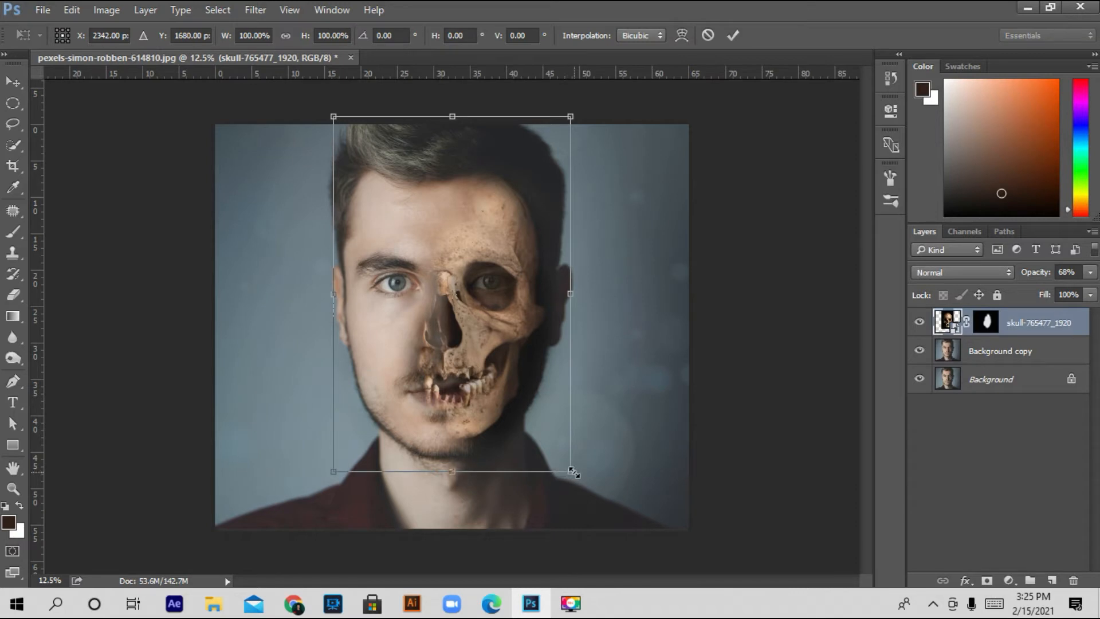
{"action": "left_click_drag", "start_coordinate": [573, 471], "coordinate": [599, 489]}
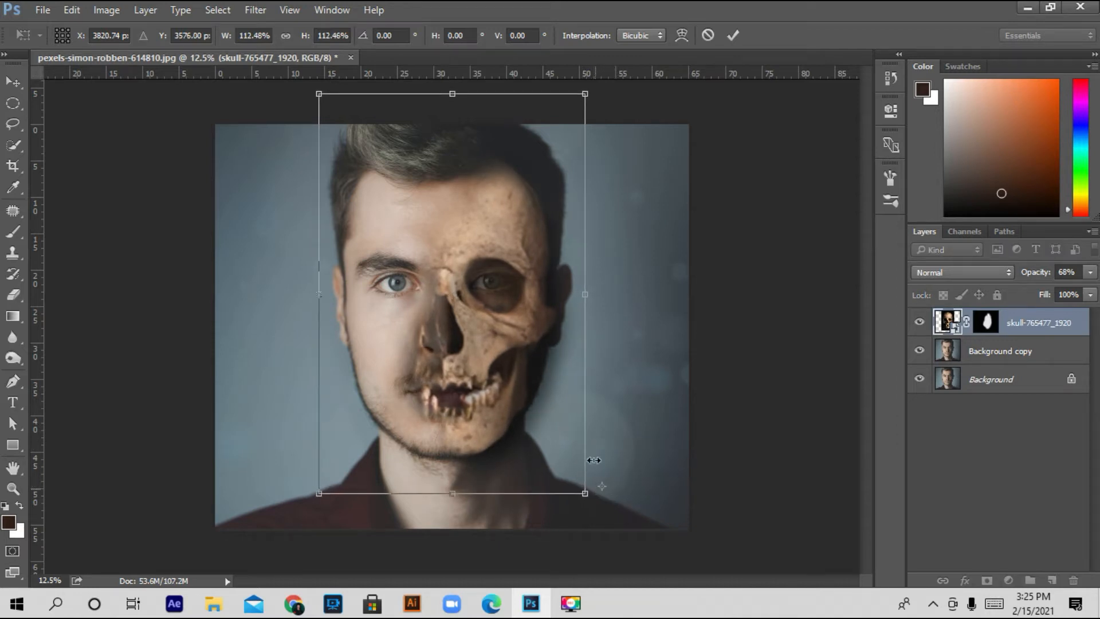
{"action": "left_click", "coordinate": [732, 33]}
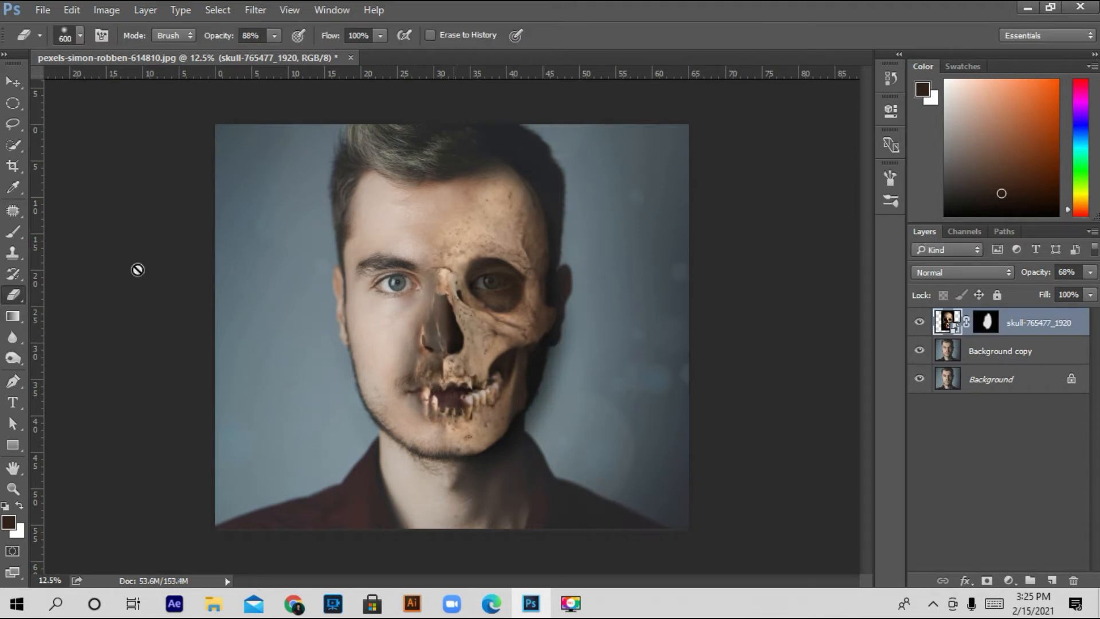
Refine the skull mask with the Eraser, revealing more around the nose and mouth and hiding the excess along the jaw and cheek
{"action": "left_click", "coordinate": [984, 322]}
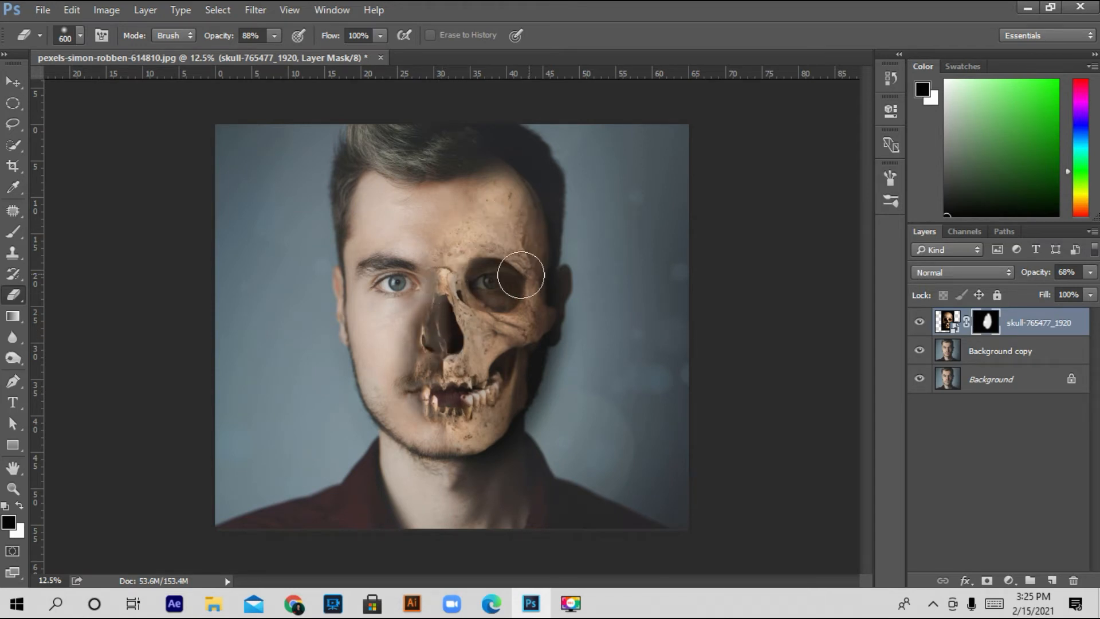
{"action": "mouse_move", "coordinate": [452, 391]}
{"action": "left_mouse_down"}
{"action": "mouse_move", "coordinate": [476, 414]}
{"action": "mouse_move", "coordinate": [448, 400]}
{"action": "mouse_move", "coordinate": [502, 382]}
{"action": "mouse_move", "coordinate": [464, 395]}
{"action": "mouse_move", "coordinate": [499, 371]}
{"action": "mouse_move", "coordinate": [453, 383]}
{"action": "mouse_move", "coordinate": [502, 342]}
{"action": "mouse_move", "coordinate": [447, 390]}
{"action": "left_mouse_up"}
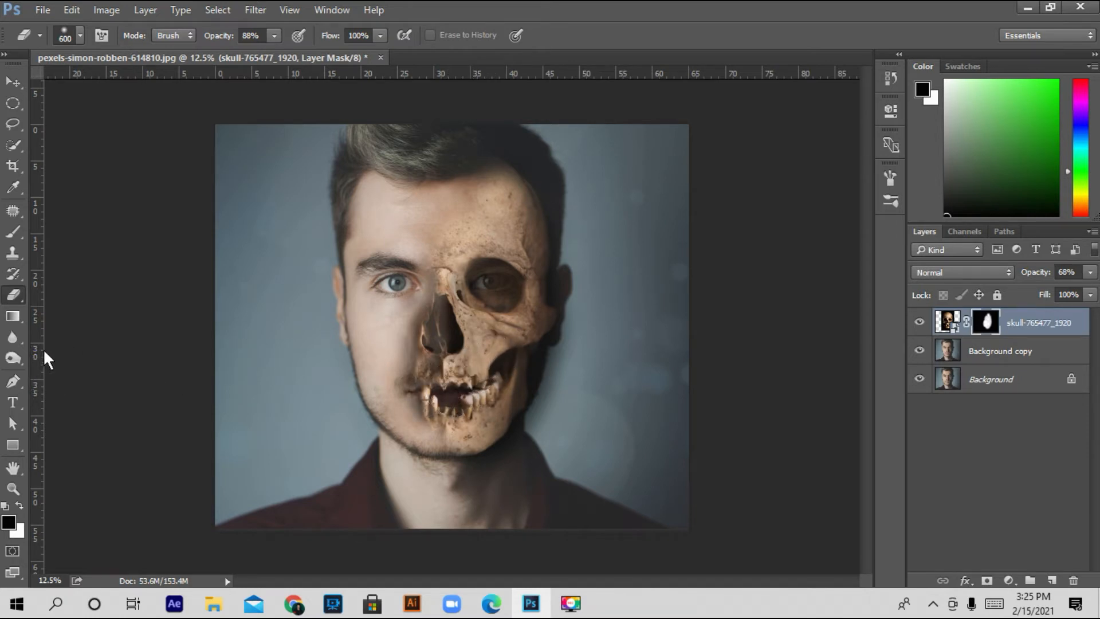
{"action": "left_click", "coordinate": [19, 506]}
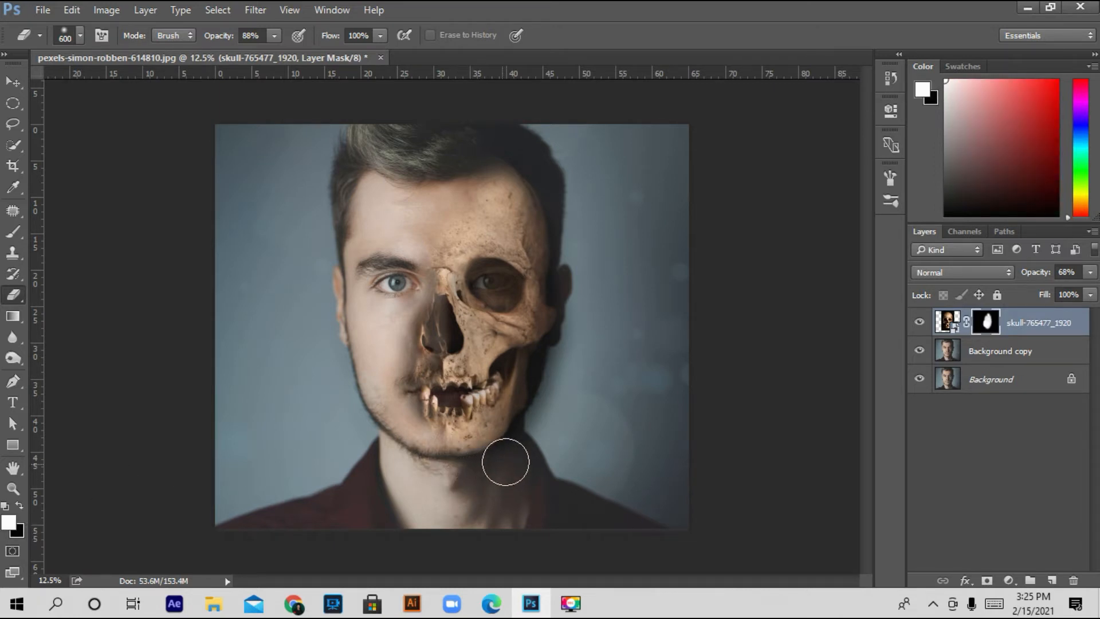
{"action": "left_click_drag", "start_coordinate": [544, 427], "coordinate": [565, 370]}
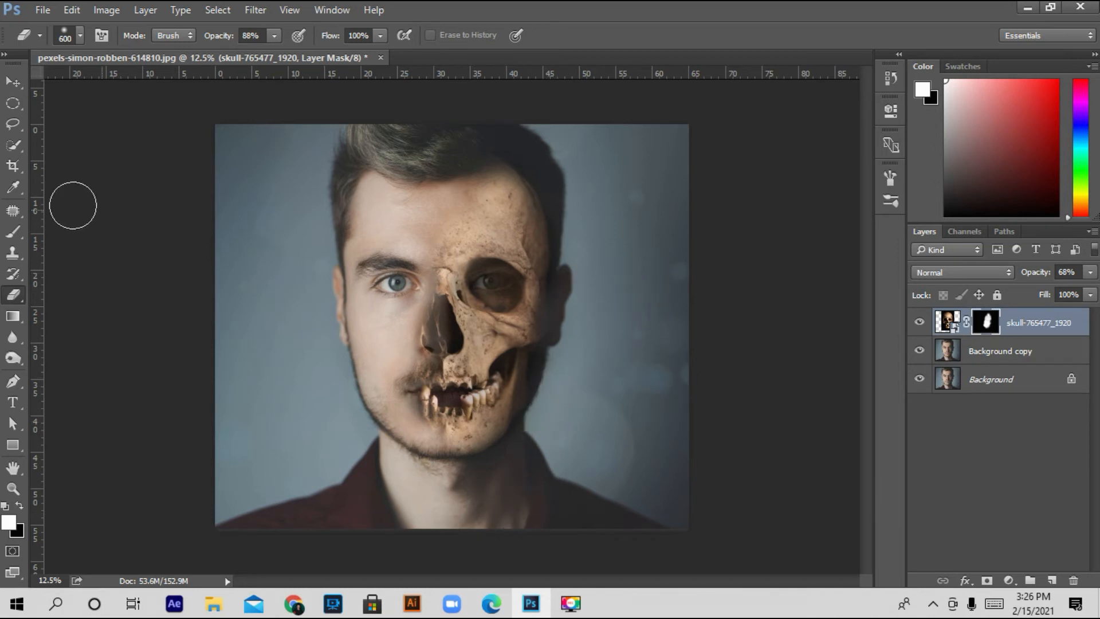
Paint black on the skull mask over the eye socket with a 700 px Brush at 69% opacity and 20% flow
{"action": "left_click", "coordinate": [14, 232]}
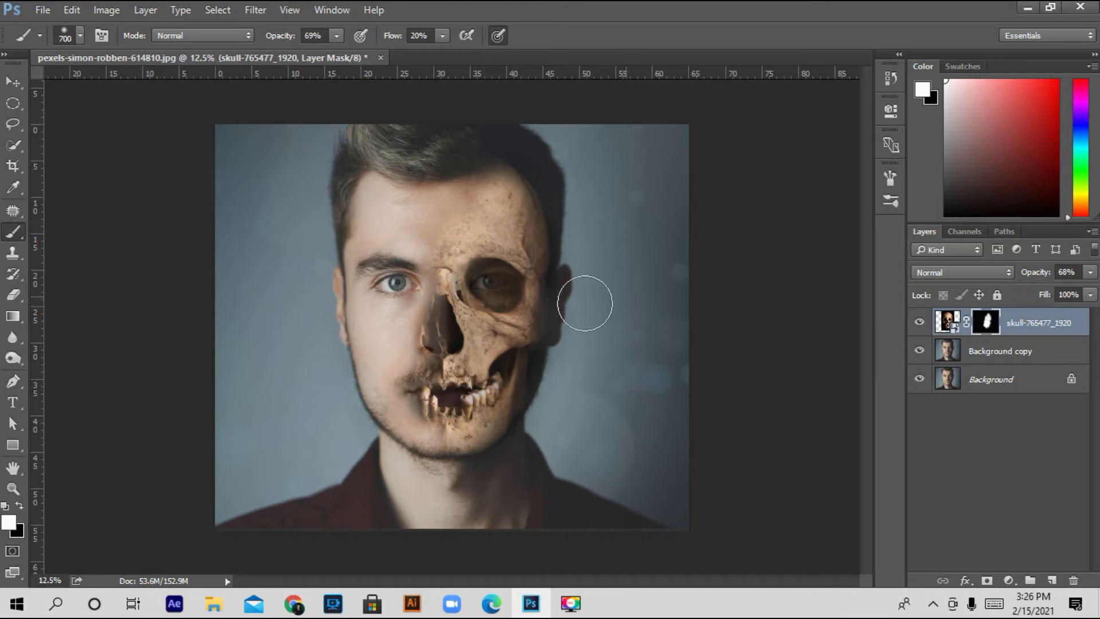
{"action": "left_click", "coordinate": [19, 505]}
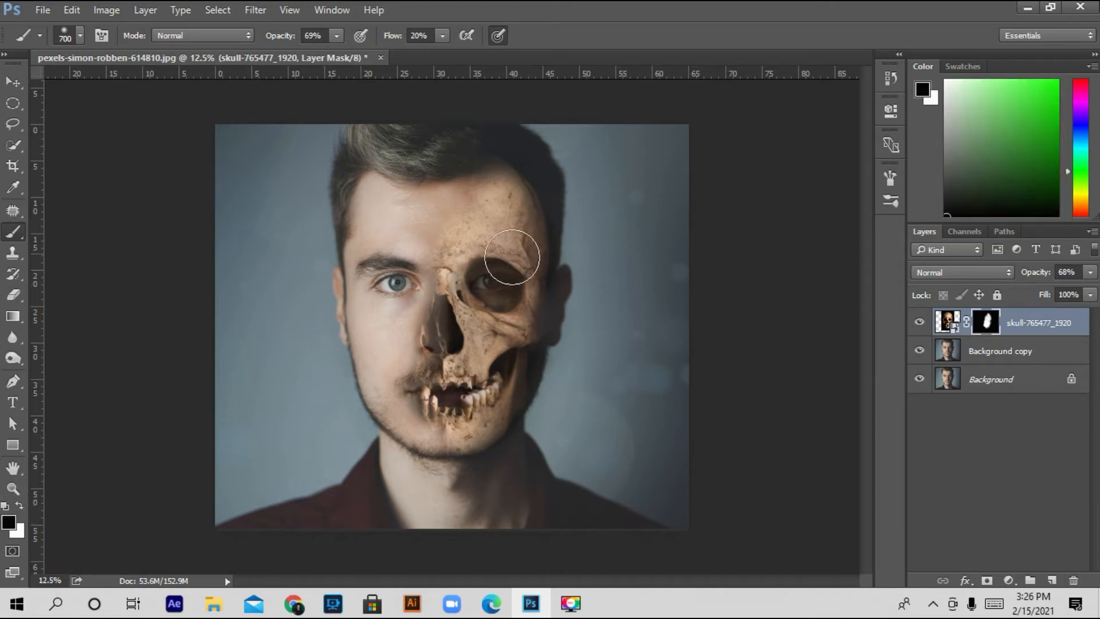
{"action": "left_click", "coordinate": [490, 284]}
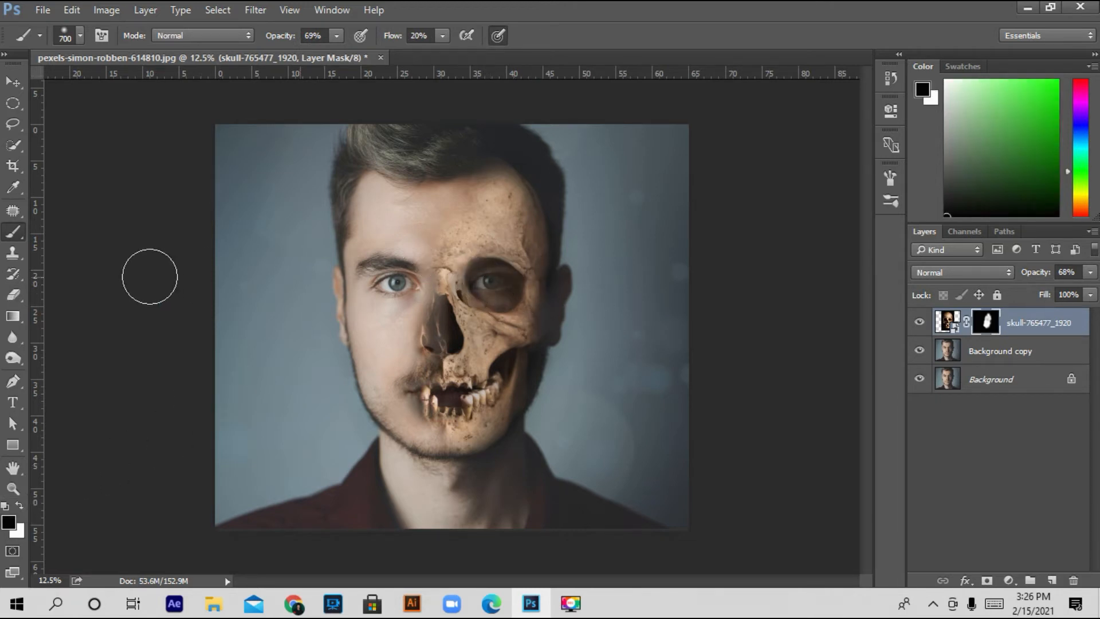
Paint dark brown over the man's eye inside the skull's socket on the Background copy layer
{"action": "left_click", "coordinate": [958, 357]}
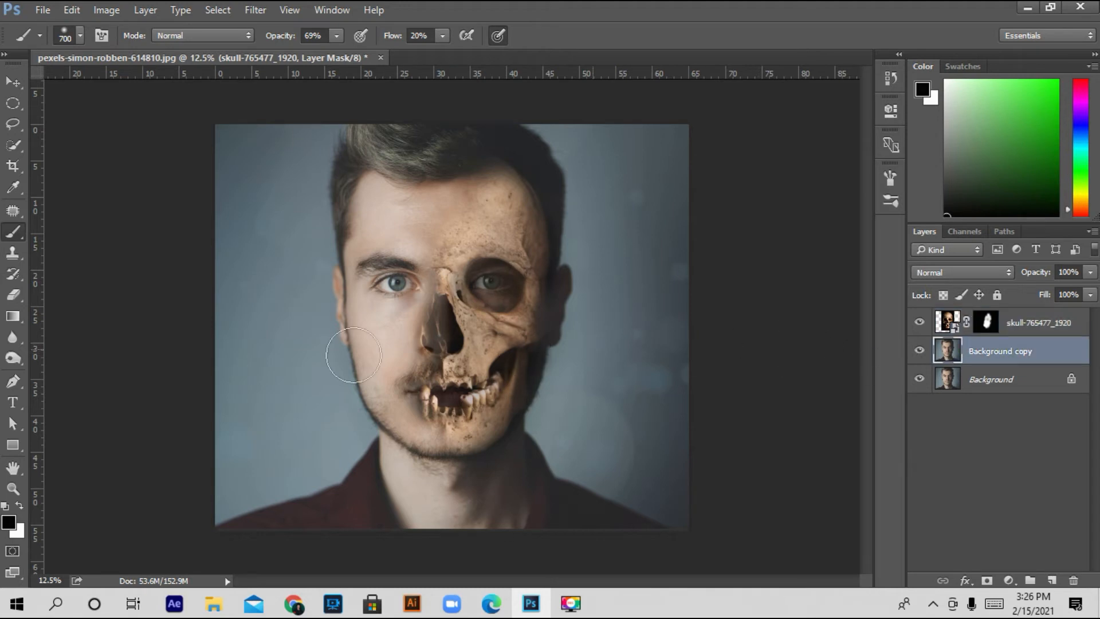
{"action": "left_click_drag", "start_coordinate": [514, 299], "coordinate": [494, 289]}
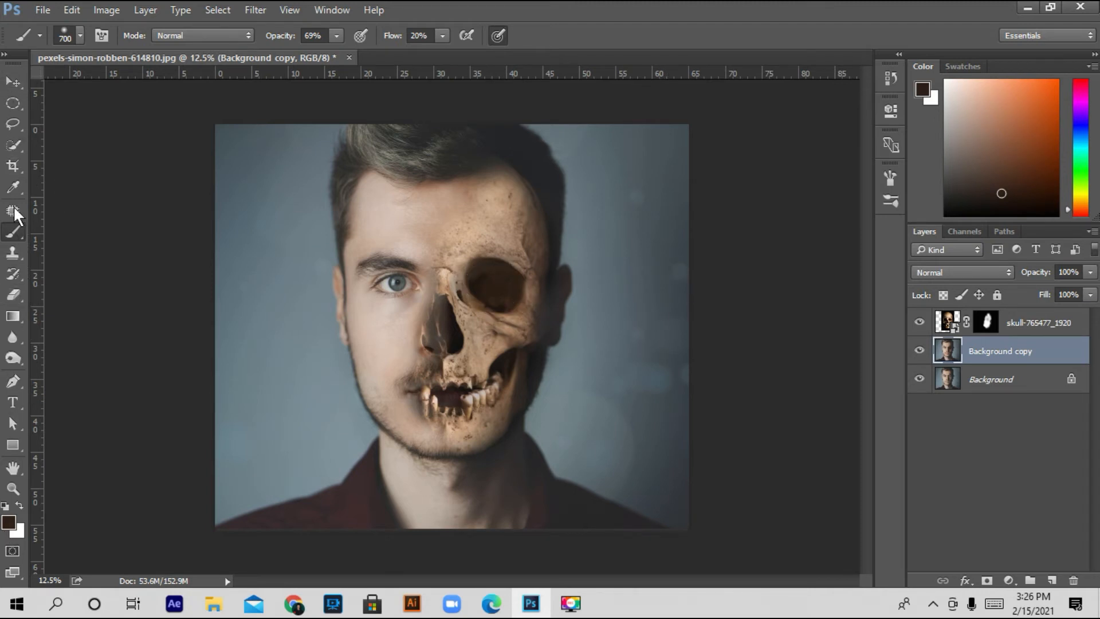
{"action": "left_click", "coordinate": [20, 505]}
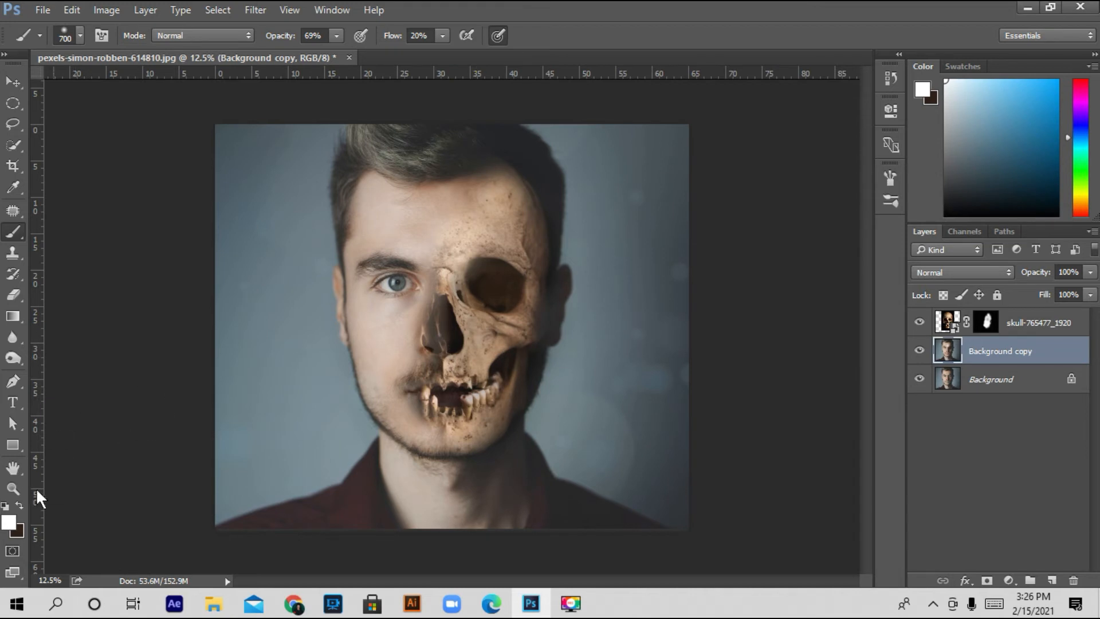
{"action": "left_click", "coordinate": [19, 505]}
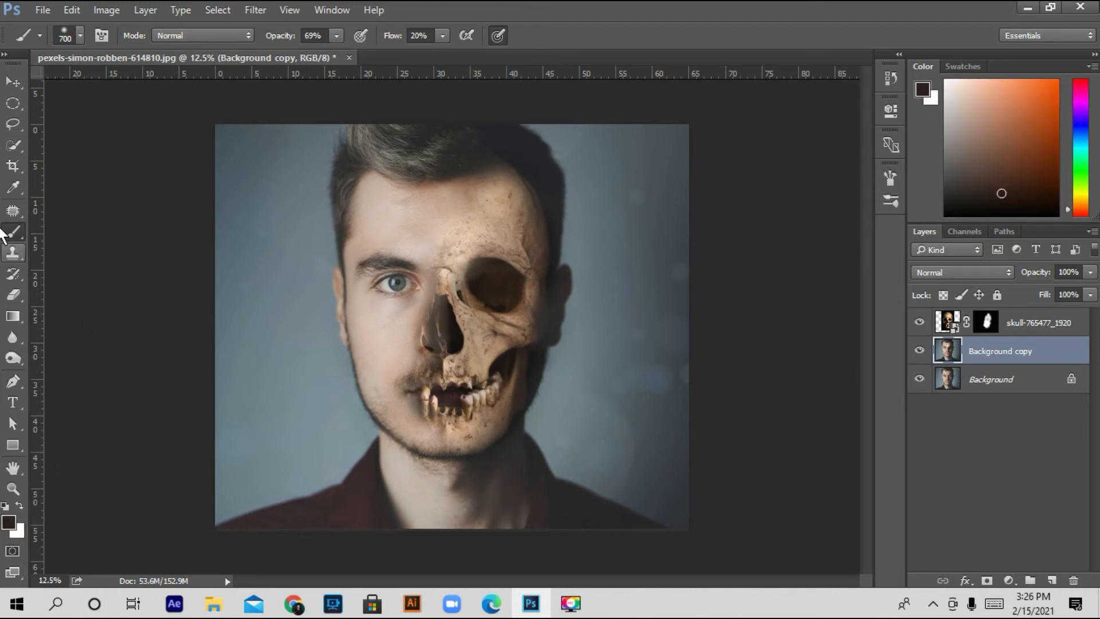
{"action": "left_click", "coordinate": [14, 79]}
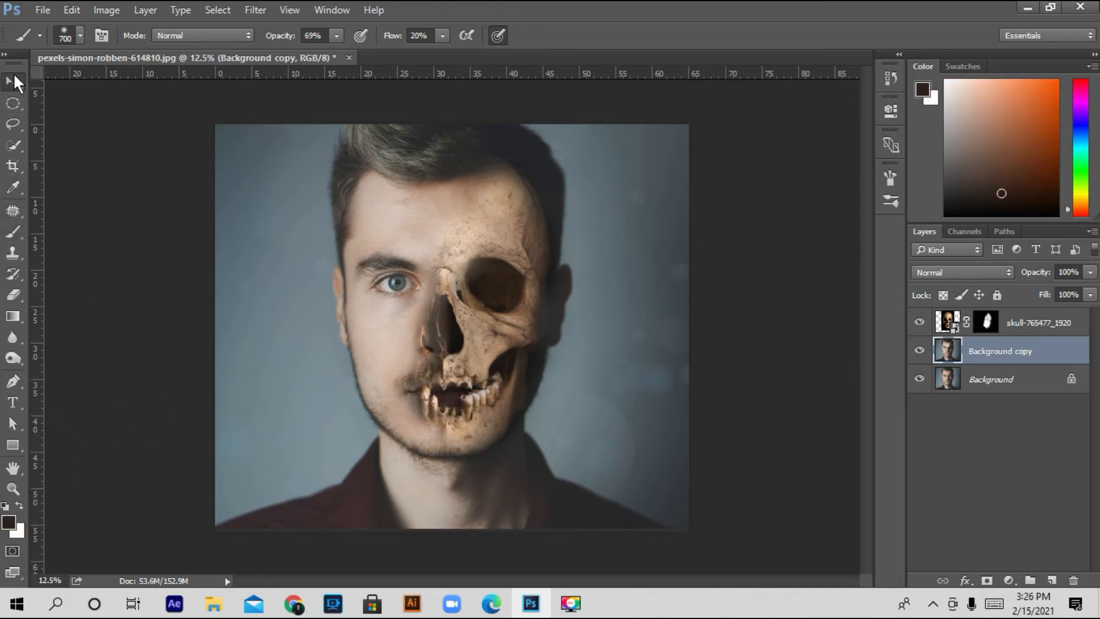
Hide the skull over the forehead by erasing on the skull's layer mask with black as the background colour
{"action": "left_click", "coordinate": [988, 324]}
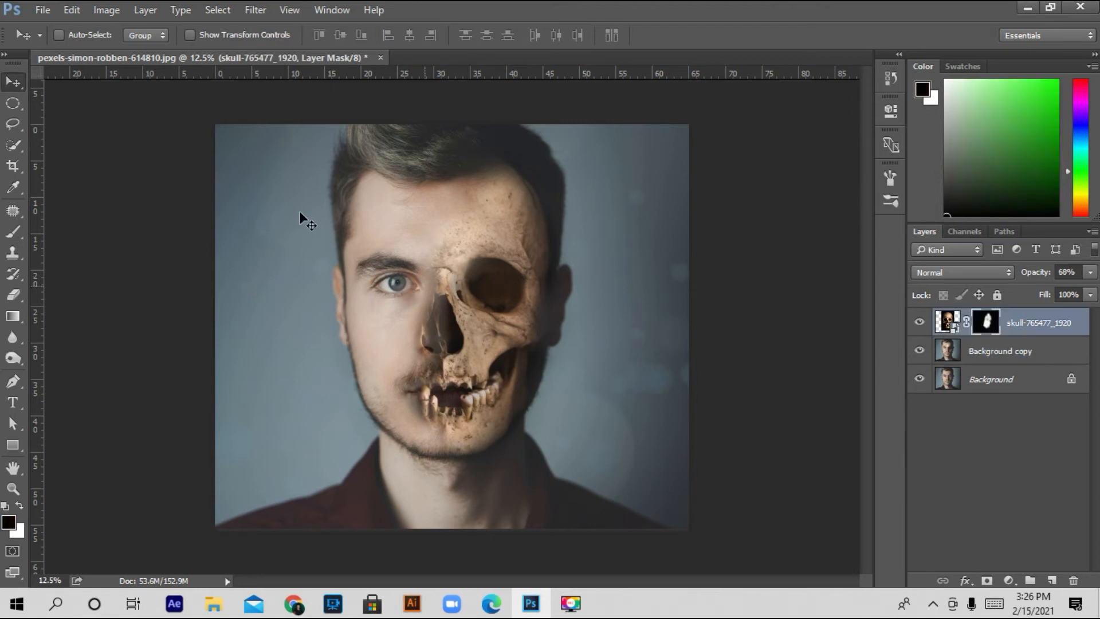
{"action": "left_click", "coordinate": [19, 506]}
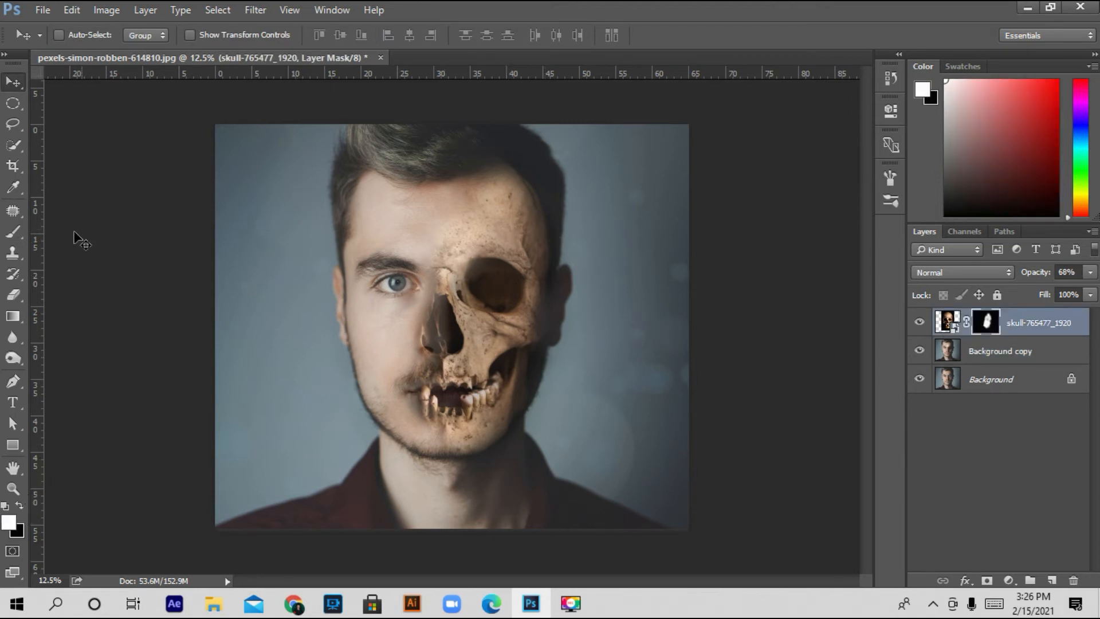
{"action": "left_click", "coordinate": [13, 296]}
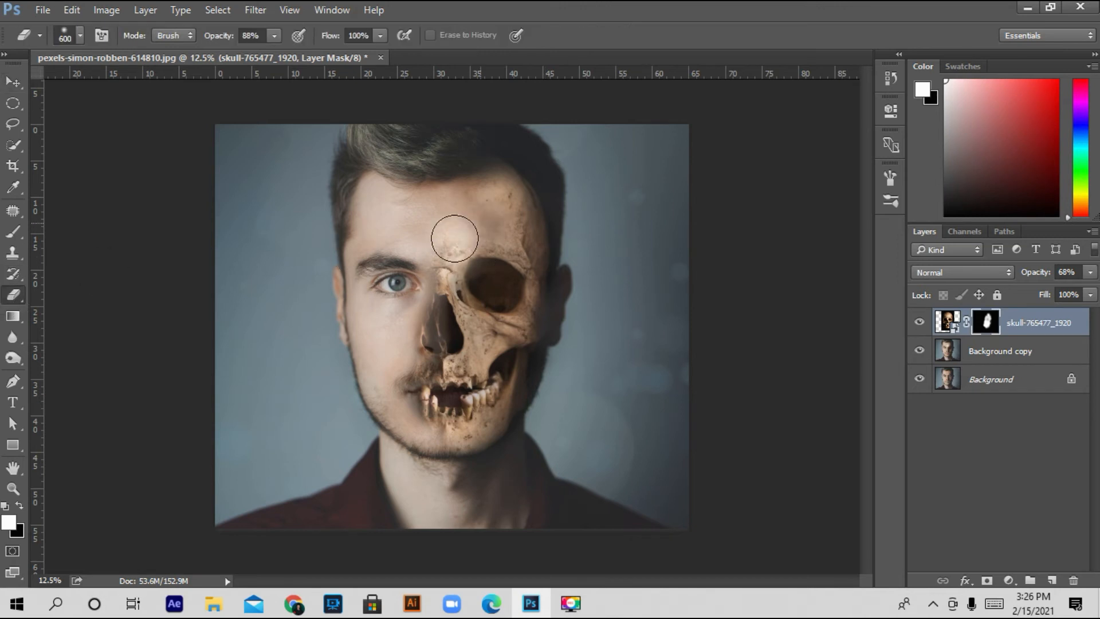
{"action": "mouse_move", "coordinate": [452, 248]}
{"action": "left_mouse_down"}
{"action": "mouse_move", "coordinate": [484, 218]}
{"action": "mouse_move", "coordinate": [519, 215]}
{"action": "mouse_move", "coordinate": [464, 201]}
{"action": "left_mouse_up"}
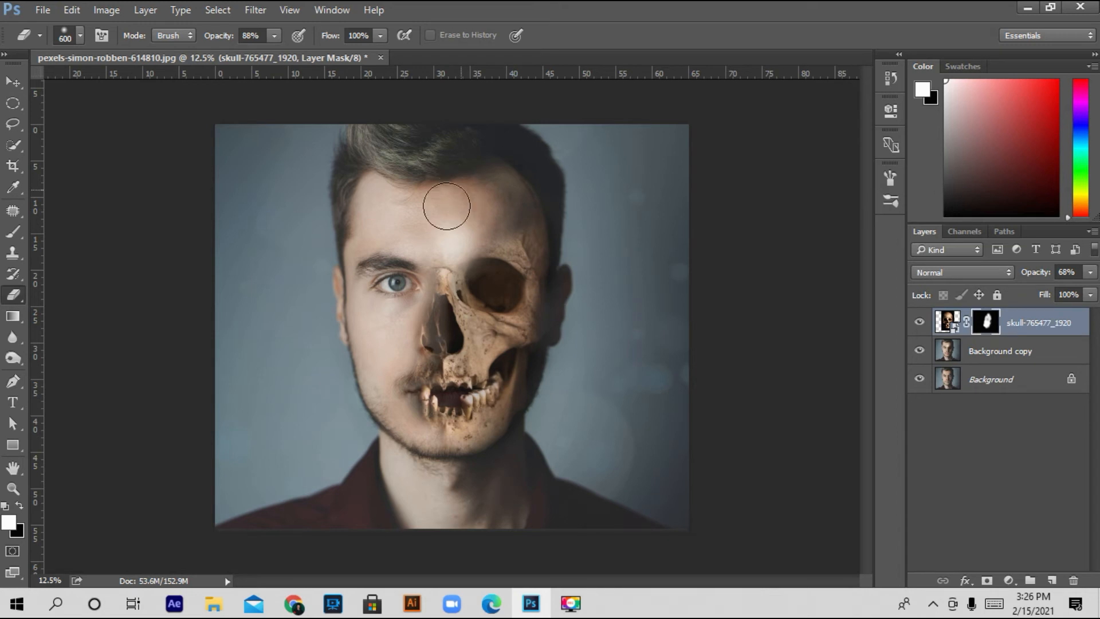
Swap the colours and erase on the mask to bring the skull back over the forehead, brow and nose bridge
{"action": "left_click", "coordinate": [19, 505]}
{"action": "mouse_move", "coordinate": [507, 176]}
{"action": "left_mouse_down"}
{"action": "mouse_move", "coordinate": [446, 231]}
{"action": "mouse_move", "coordinate": [468, 228]}
{"action": "mouse_move", "coordinate": [449, 250]}
{"action": "mouse_move", "coordinate": [464, 270]}
{"action": "mouse_move", "coordinate": [473, 259]}
{"action": "mouse_move", "coordinate": [467, 269]}
{"action": "left_mouse_up"}
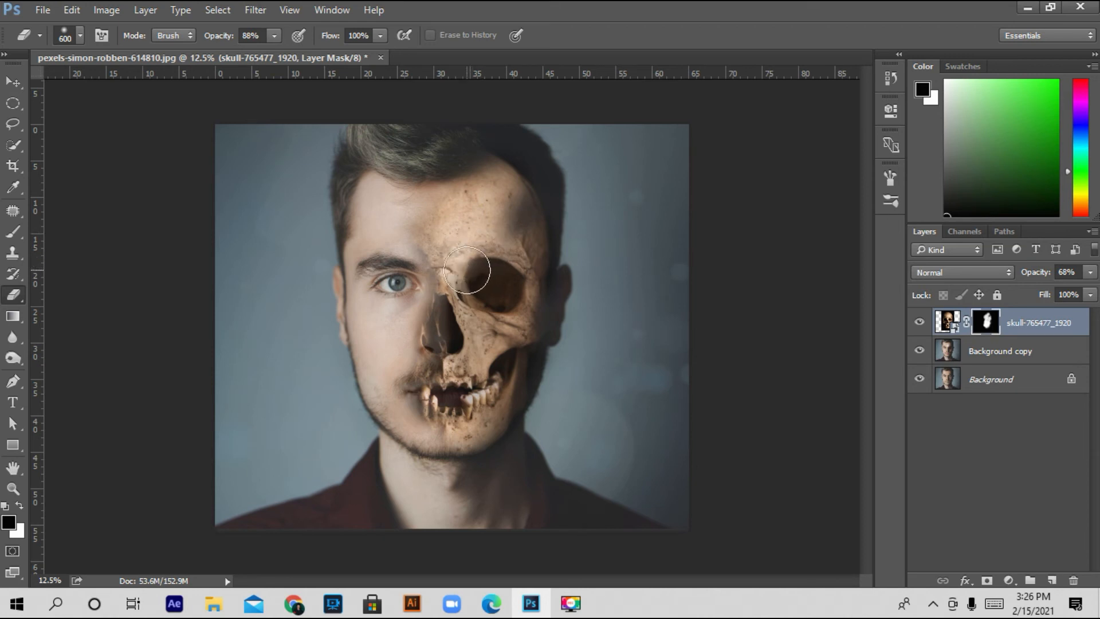
{"action": "left_click_drag", "start_coordinate": [468, 269], "coordinate": [443, 278]}
{"action": "left_click", "coordinate": [13, 80]}
{"action": "left_click", "coordinate": [107, 7]}
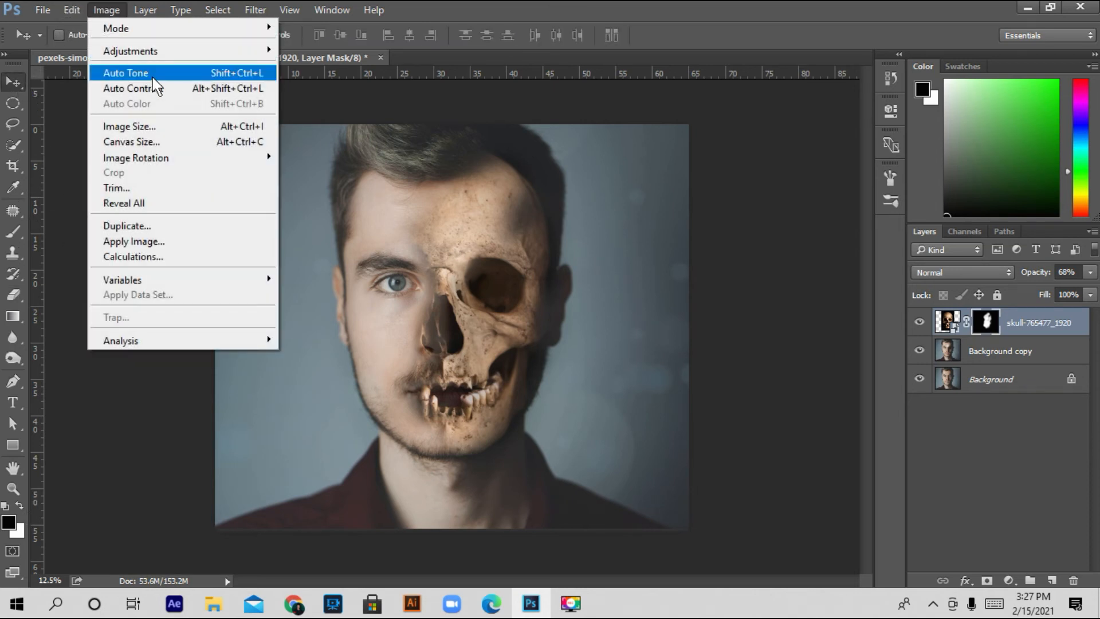
{"action": "mouse_move", "coordinate": [155, 55]}
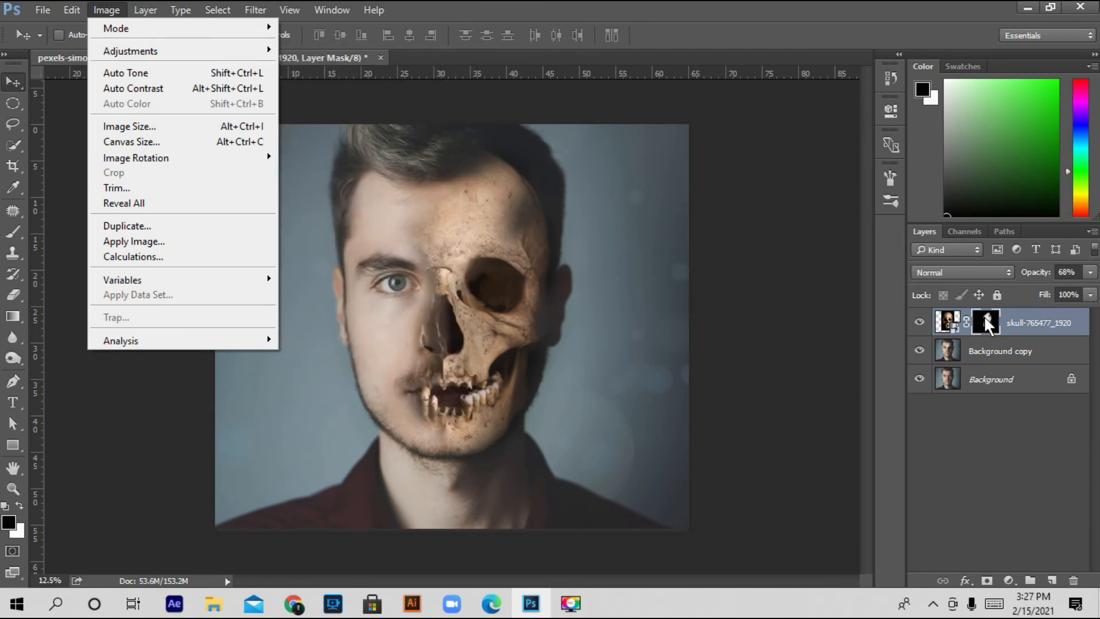
{"action": "left_click", "coordinate": [960, 324]}
{"action": "left_click", "coordinate": [953, 323]}
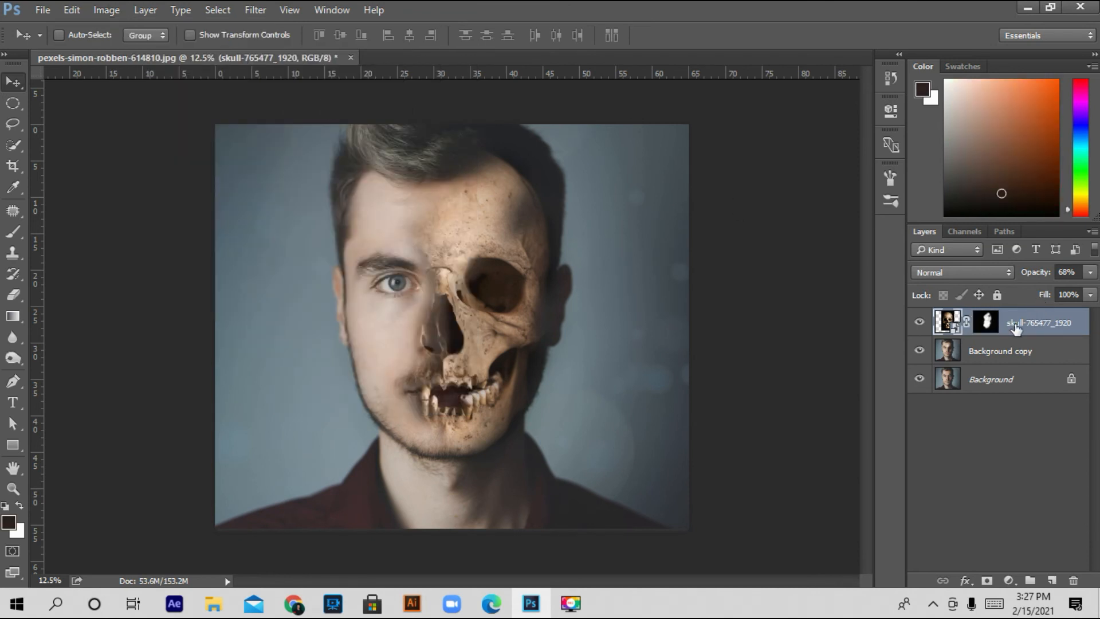
{"action": "left_click", "coordinate": [987, 330]}
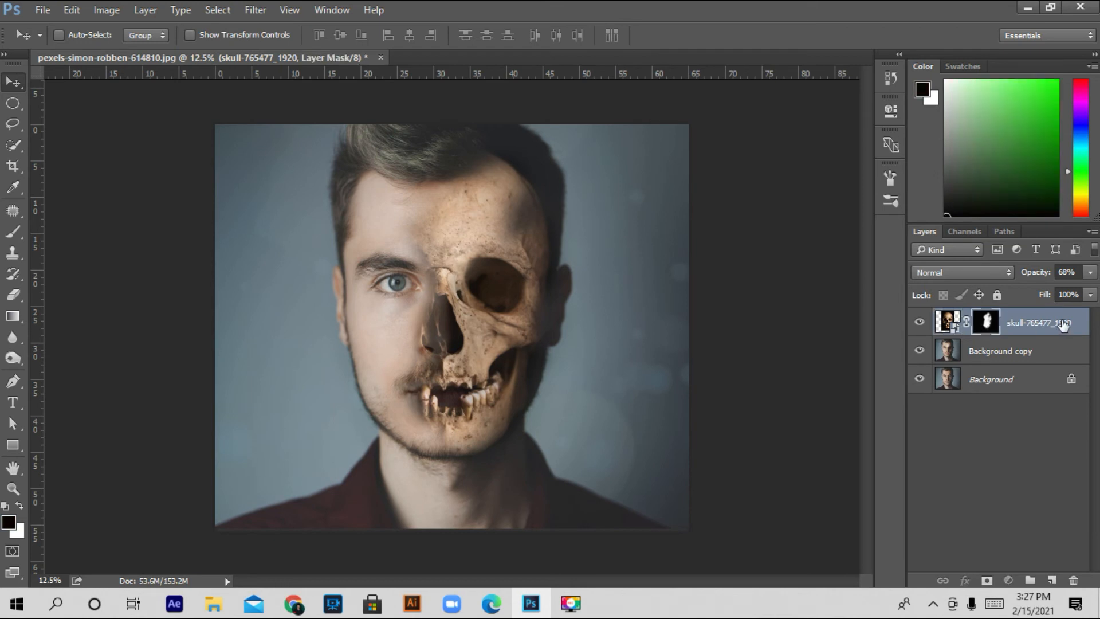
Apply a Hue/Saturation adjustment to the skull layer's image instead of its mask, with hue -11, saturation -38 and lightness -16
{"action": "left_click", "coordinate": [952, 322]}
{"action": "left_click", "coordinate": [109, 10]}
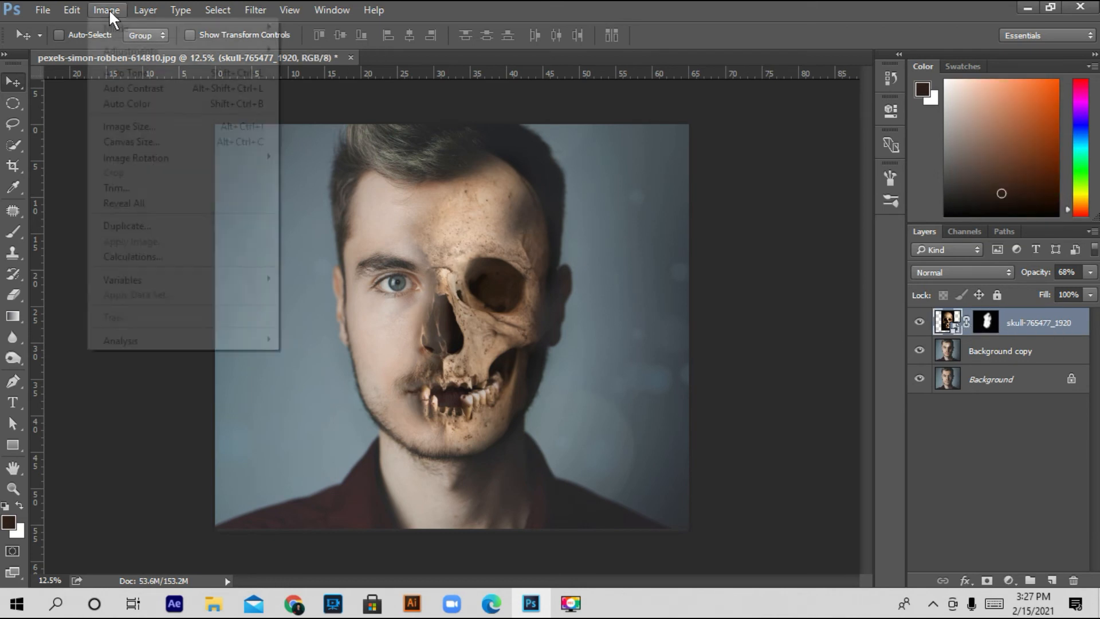
{"action": "mouse_move", "coordinate": [143, 63]}
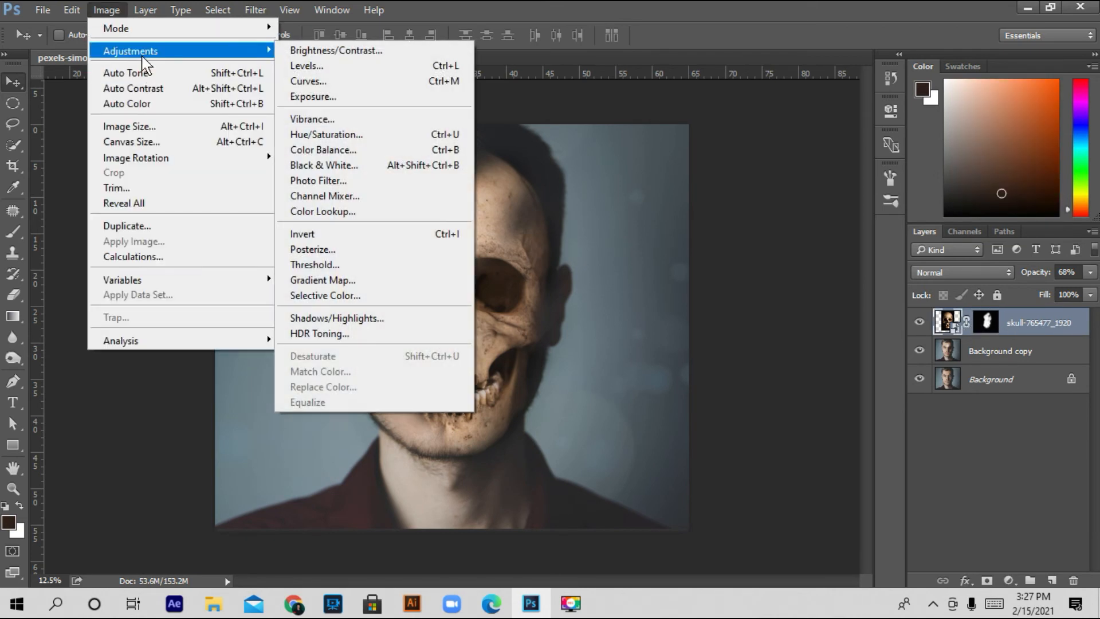
{"action": "left_click", "coordinate": [414, 134]}
{"action": "left_click_drag", "start_coordinate": [796, 152], "coordinate": [770, 197]}
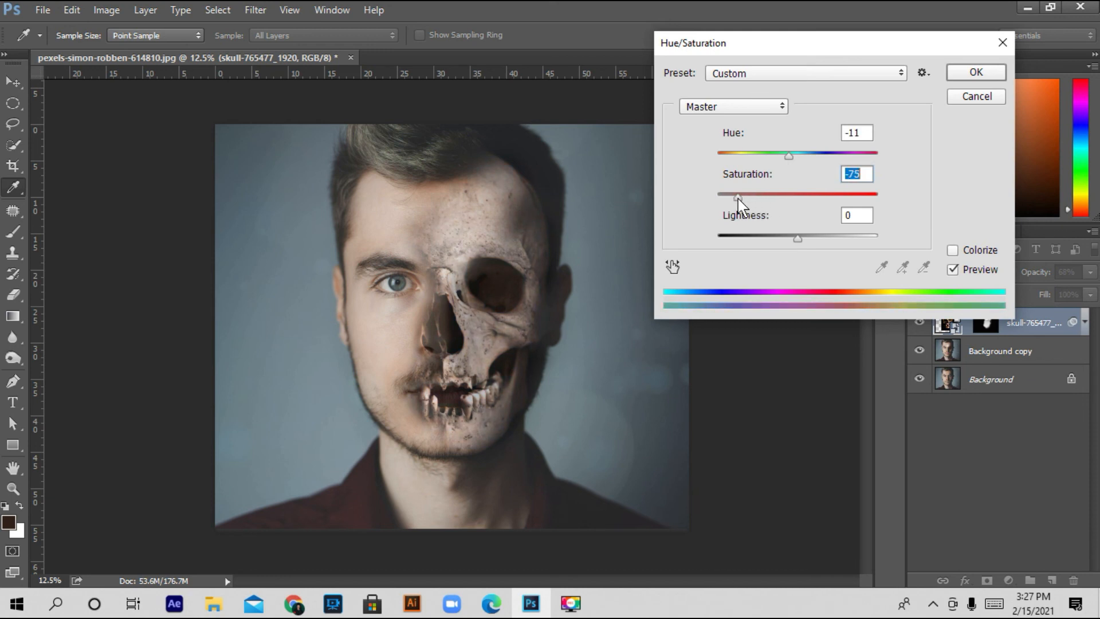
{"action": "left_click_drag", "start_coordinate": [737, 198], "coordinate": [767, 201]}
{"action": "left_click_drag", "start_coordinate": [793, 239], "coordinate": [785, 239]}
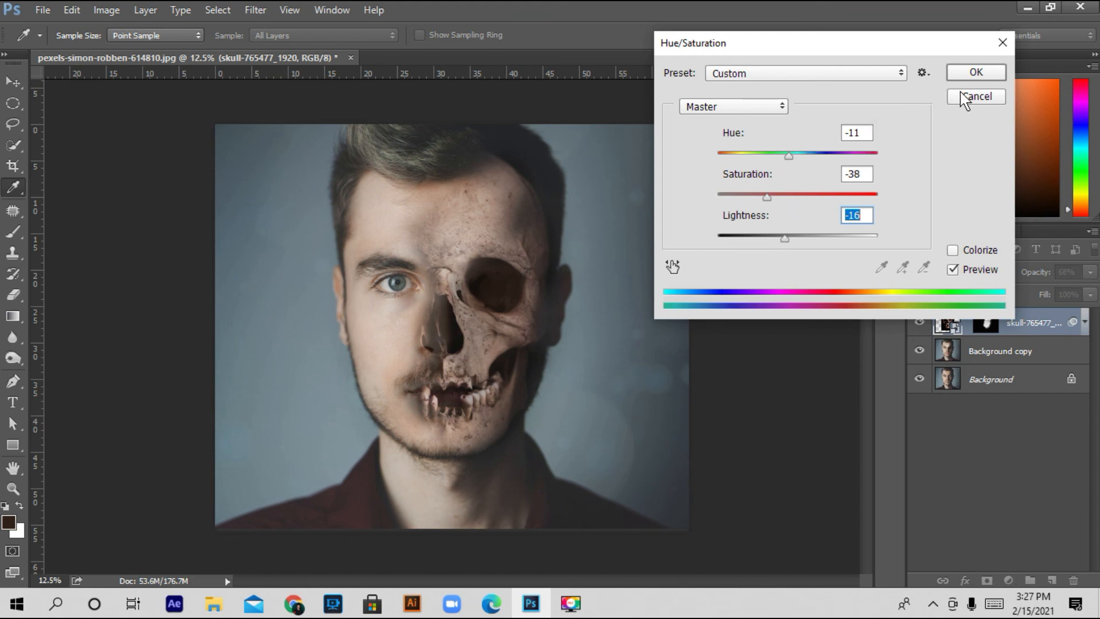
{"action": "left_click", "coordinate": [966, 72]}
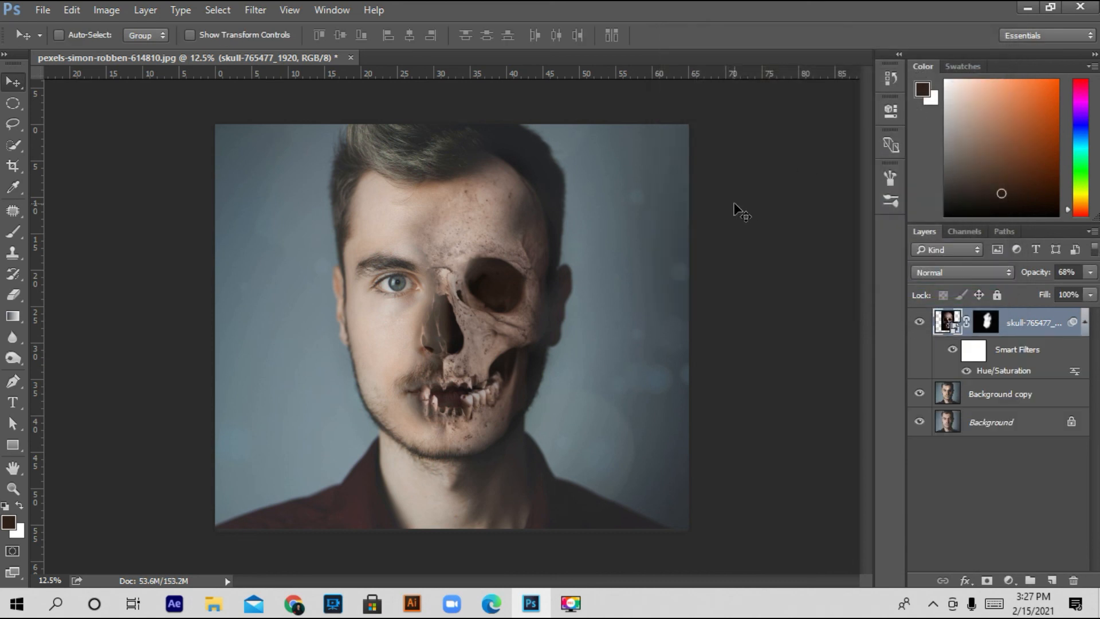
{"action": "key", "text": "ctrl+minus"}
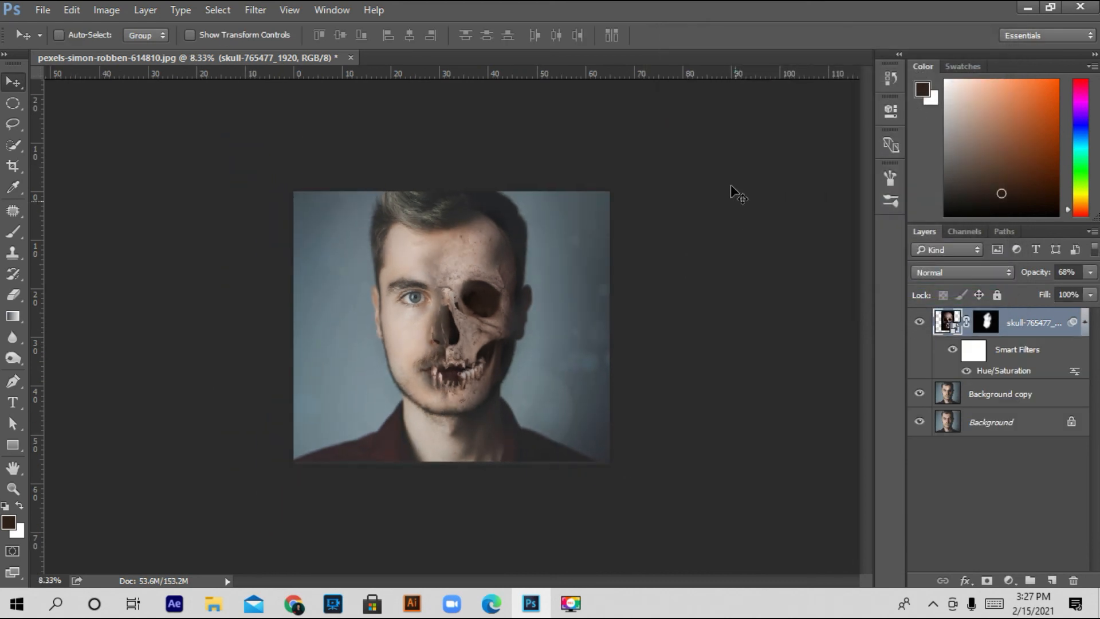